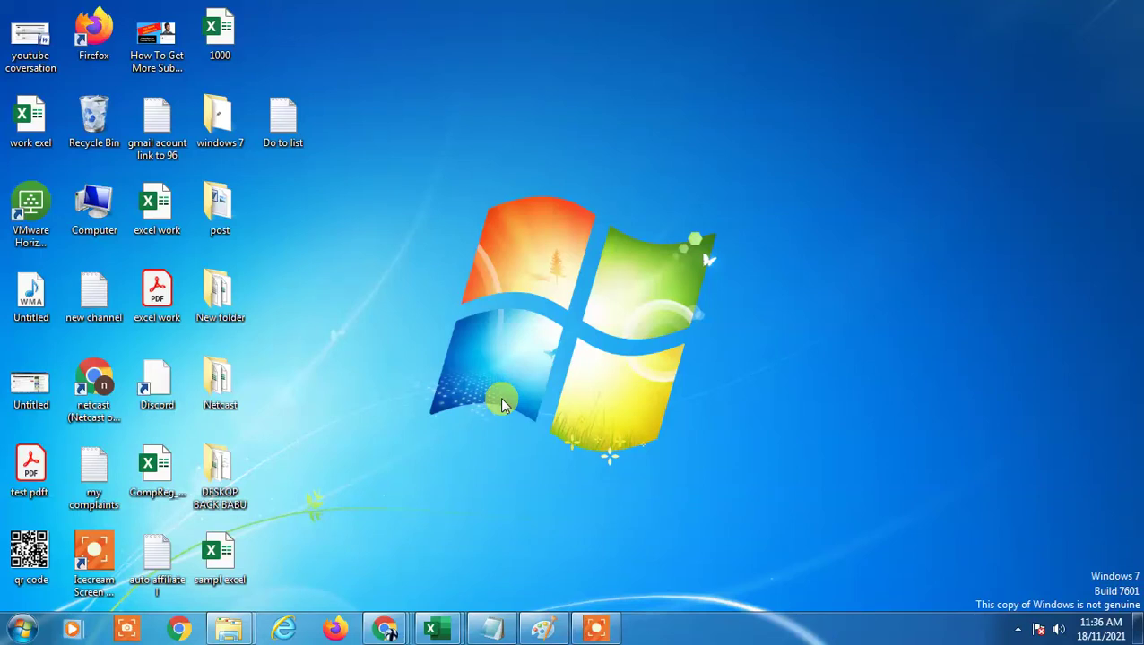
left_click(596, 629)
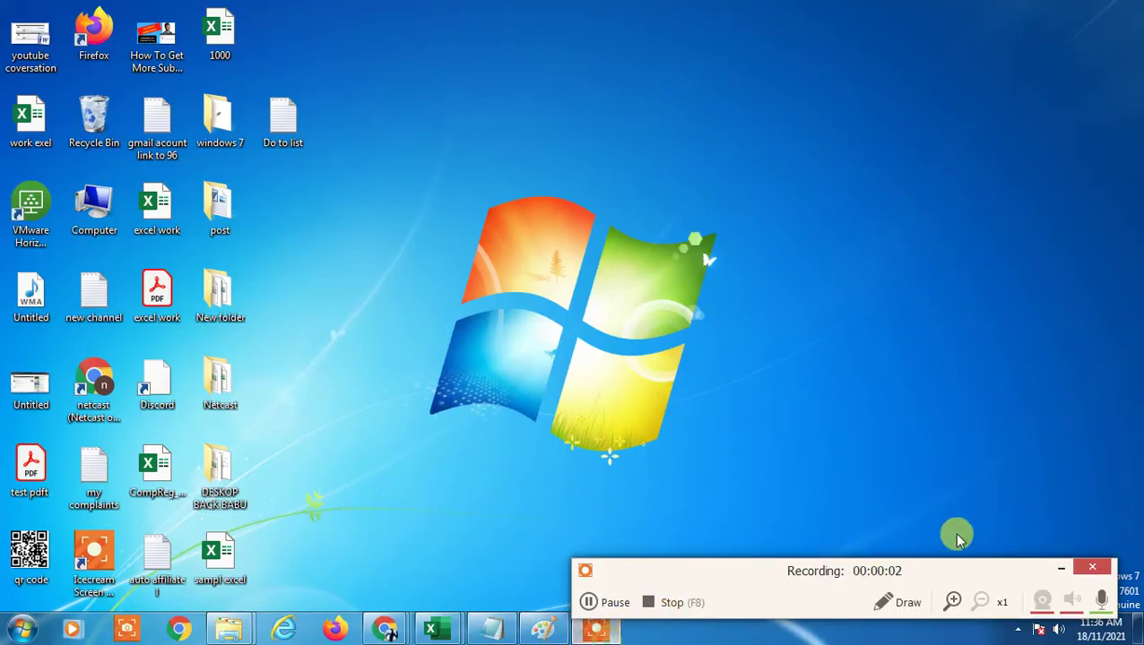
left_click(1054, 570)
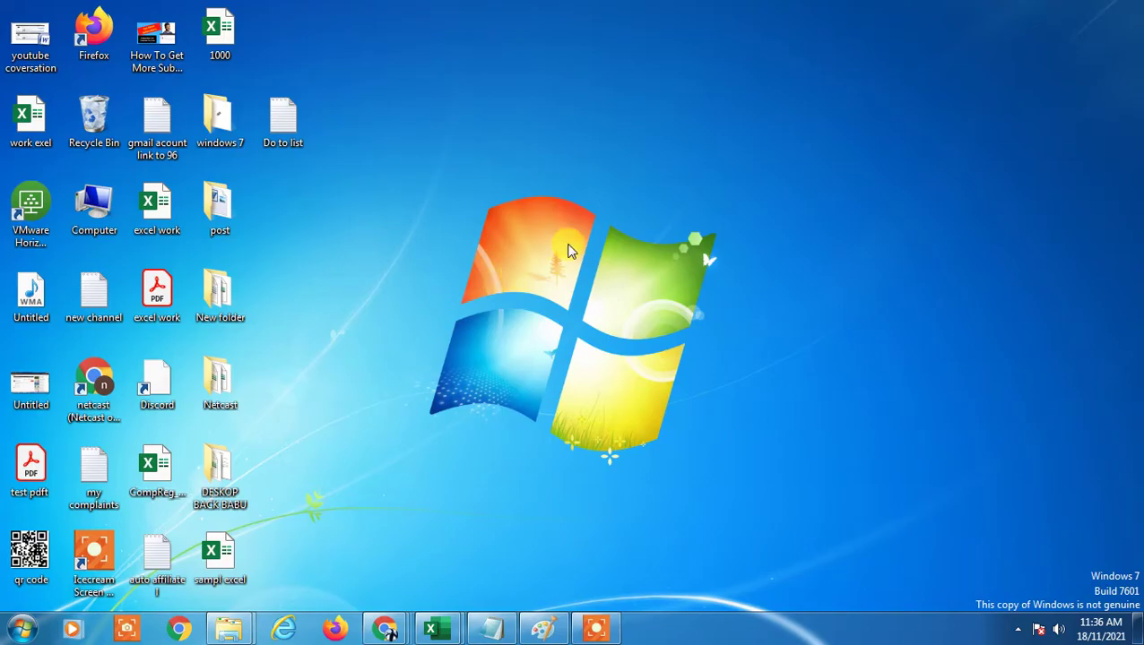
Step: Open a Chrome window and go to the Gmail inbox
key("super+3")
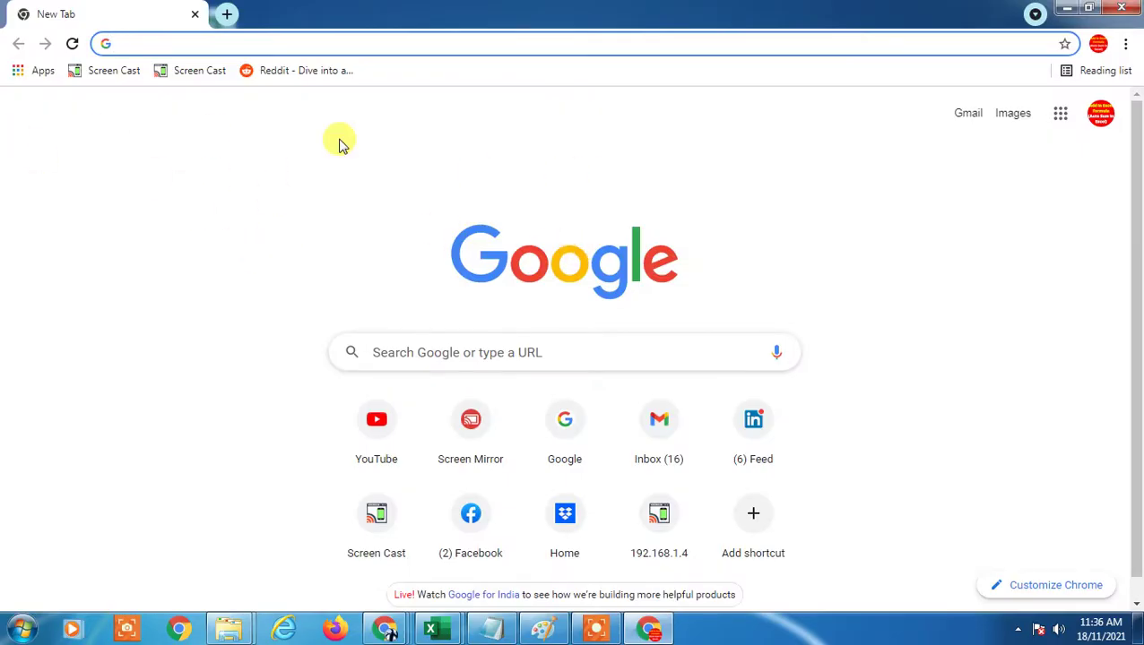
left_click(1104, 124)
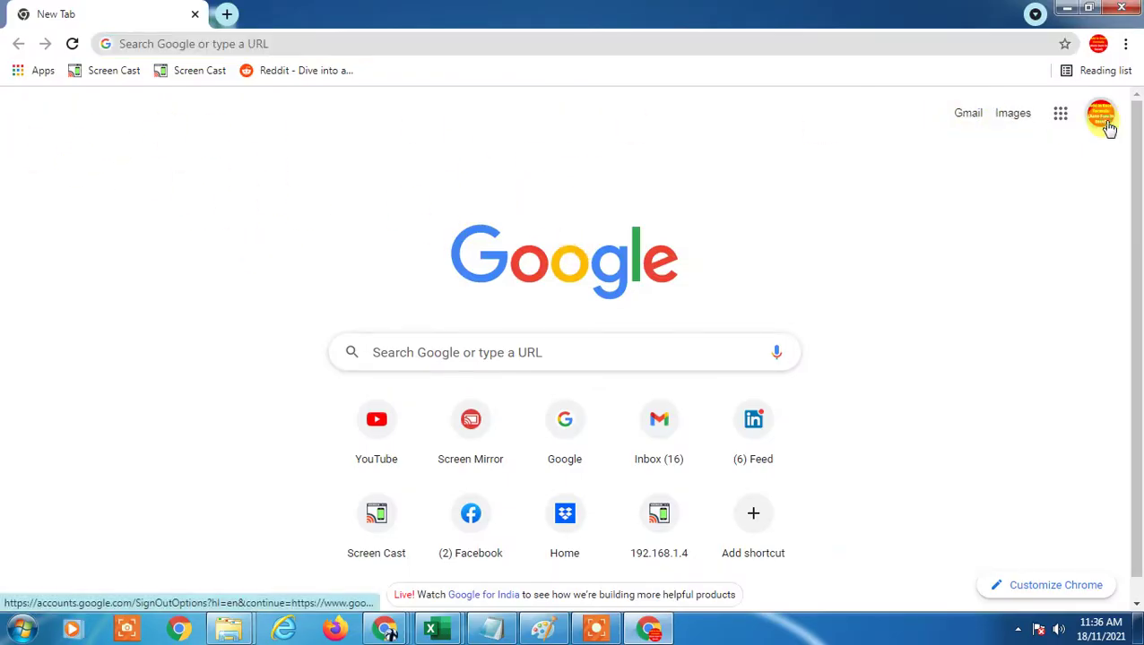
left_click(964, 122)
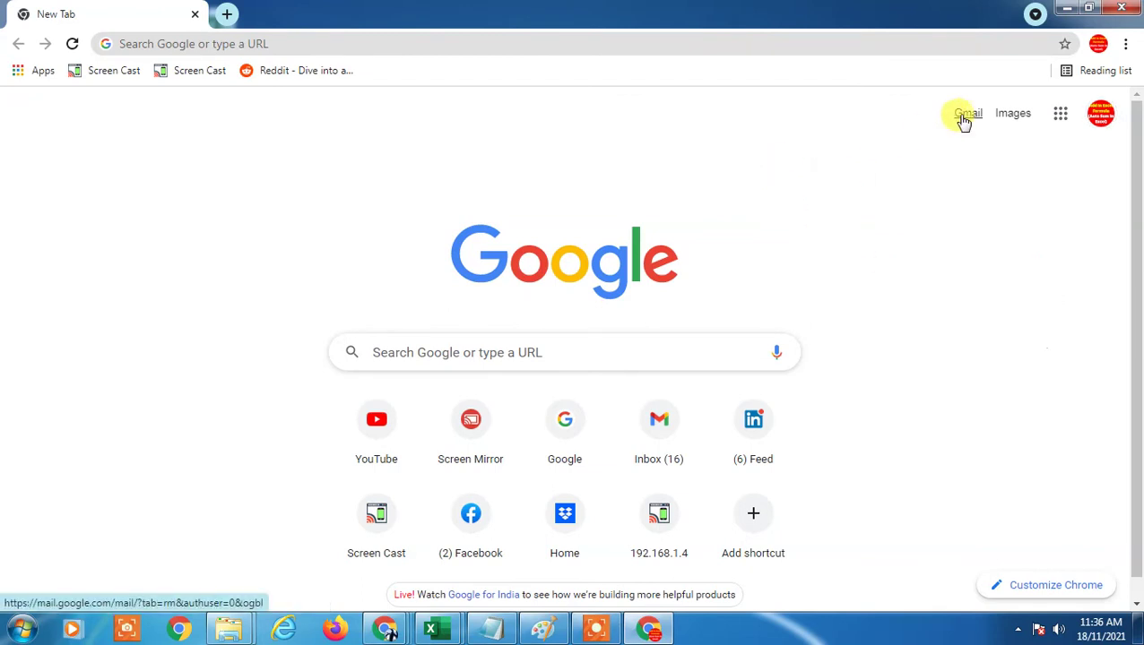
left_click(964, 122)
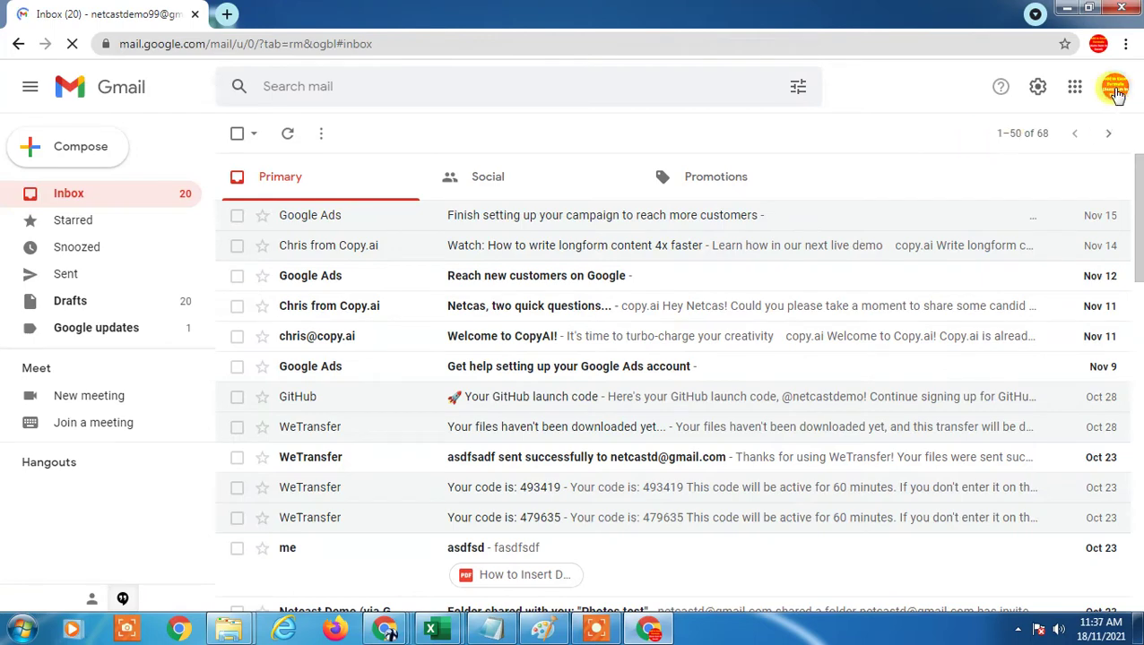
Step: Open the Google Account management page for the signed-in Gmail account and look over its home page
left_click(1114, 89)
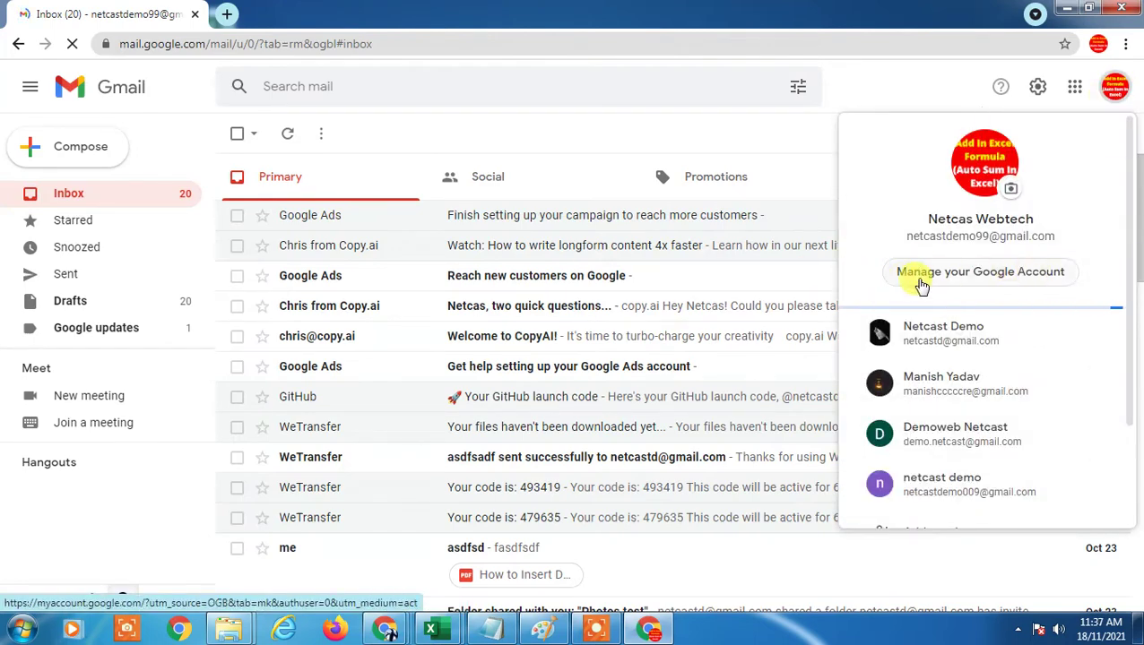
left_click(948, 274)
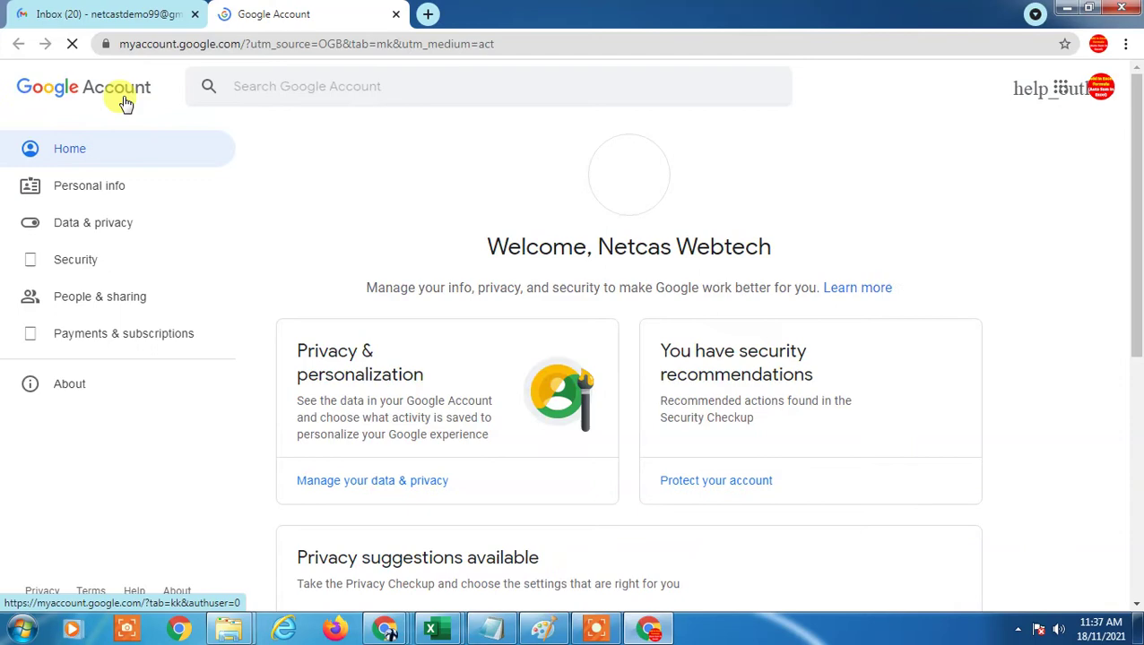
scroll(648, 435, "down", 5)
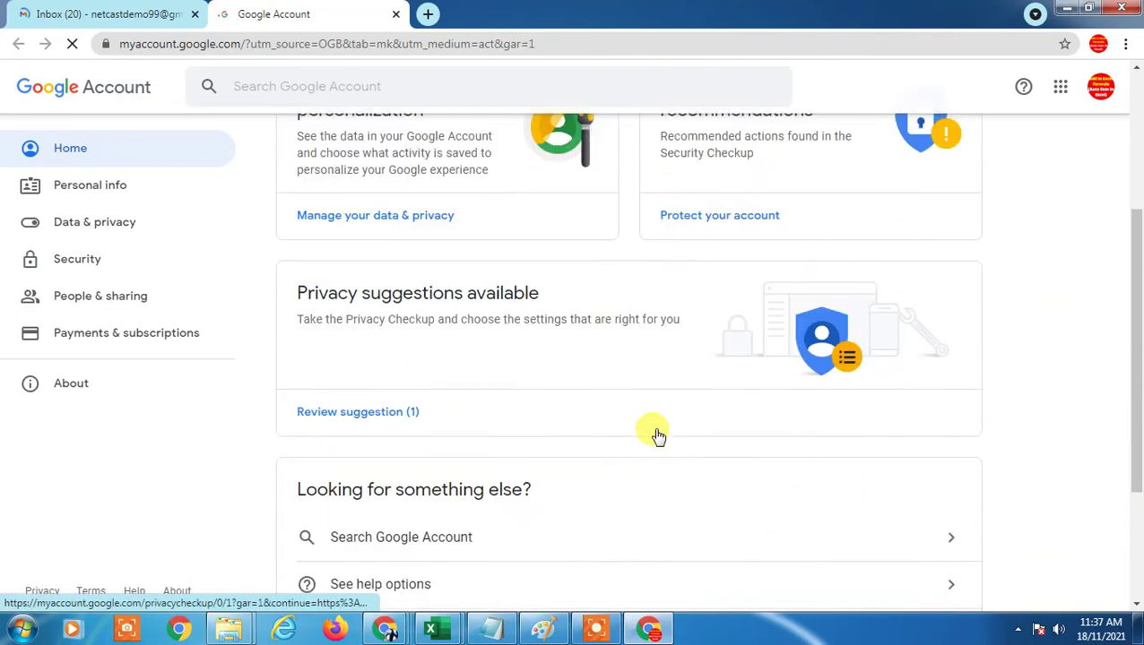
scroll(266, 419, "up", 4)
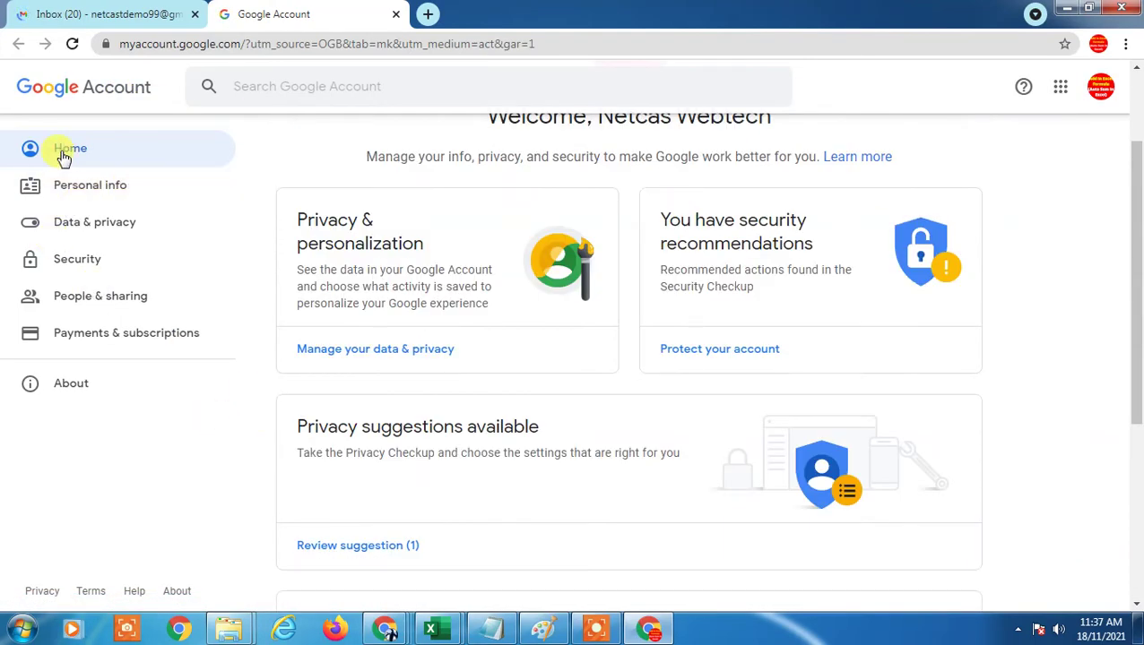
scroll(437, 209, "up", 2)
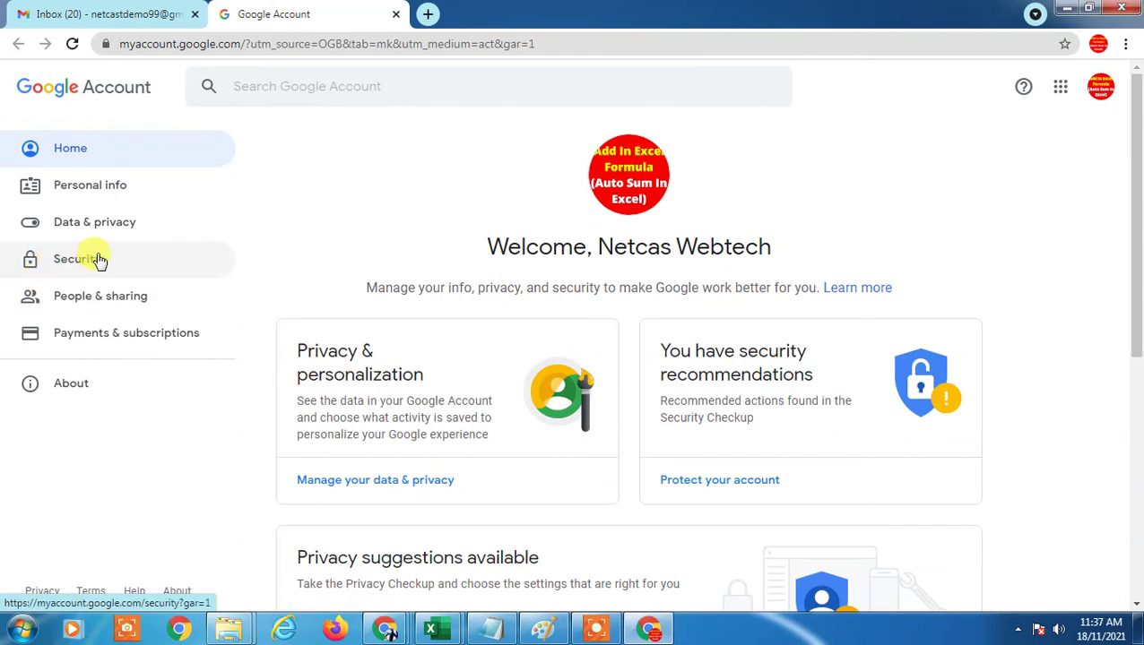
Step: Open the account's Security settings and locate the recovery options under "Ways we can verify it's you"
left_click(99, 259)
scroll(682, 402, "down", 3)
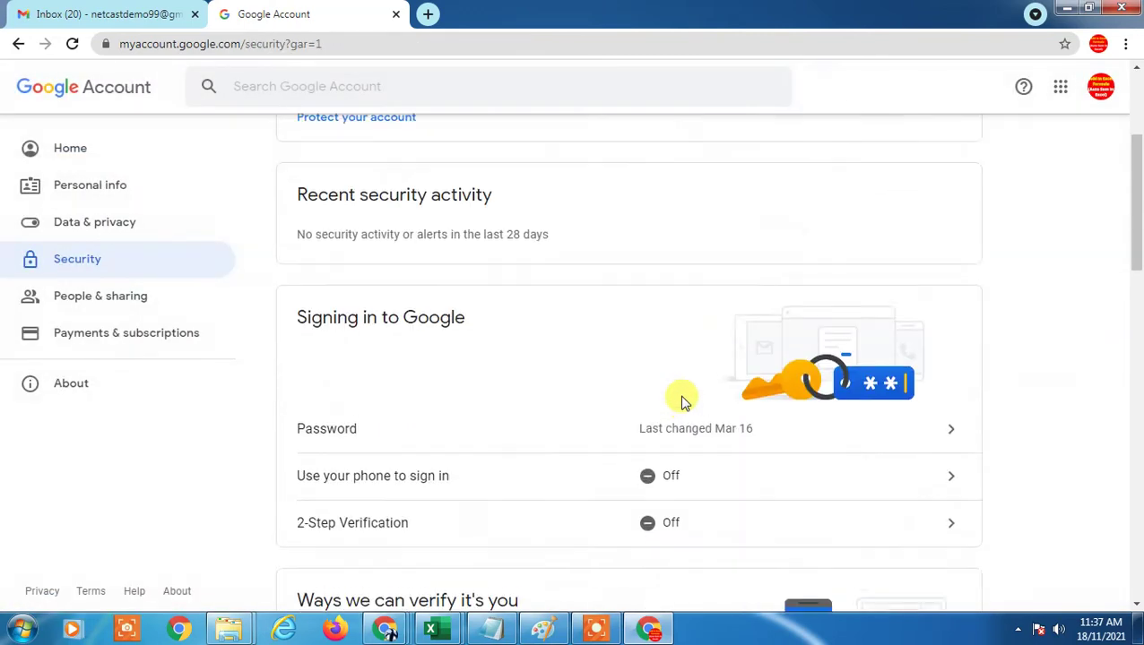
scroll(682, 402, "down", 2)
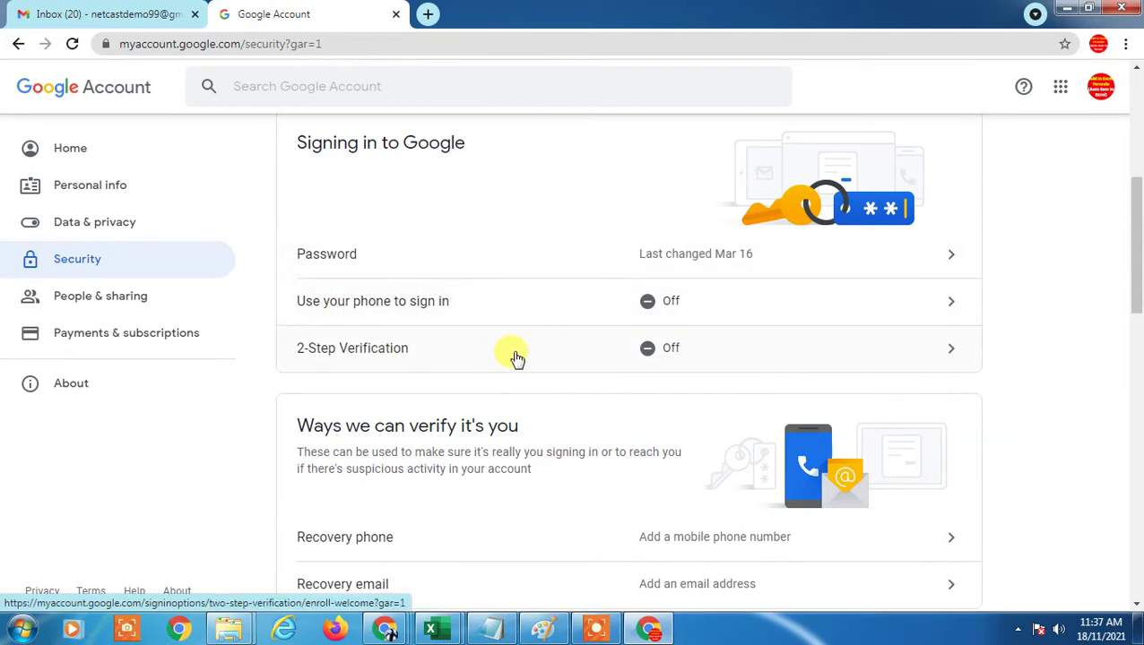
scroll(529, 359, "down", 1)
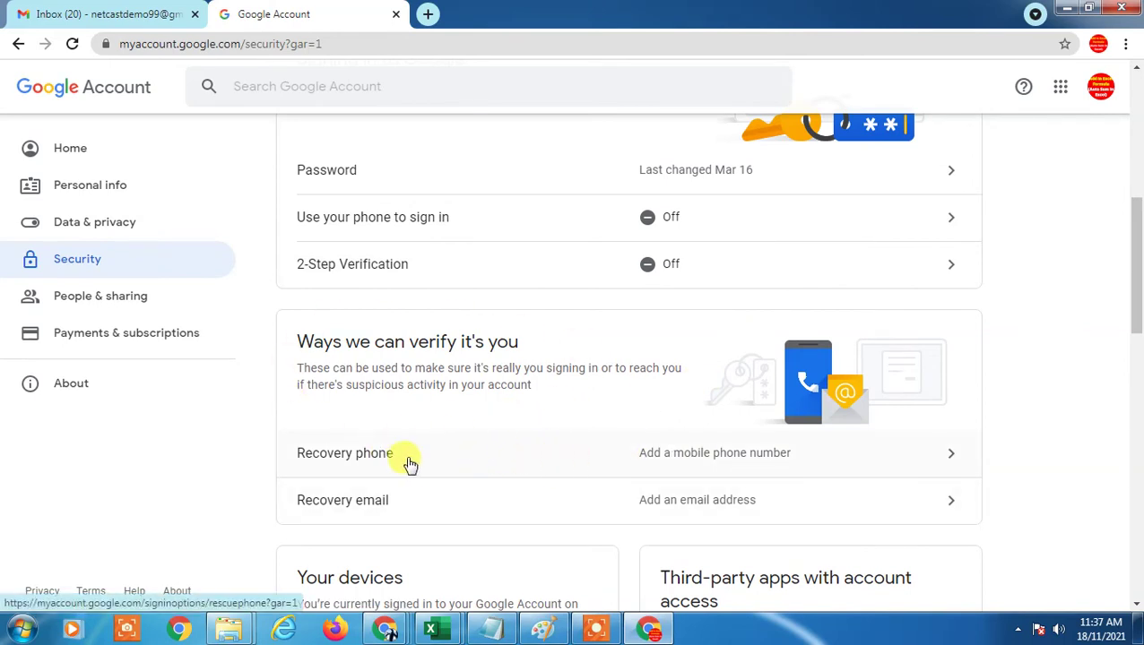
Step: Open the Recovery phone setting and enter the account password to verify identity
left_click(696, 463)
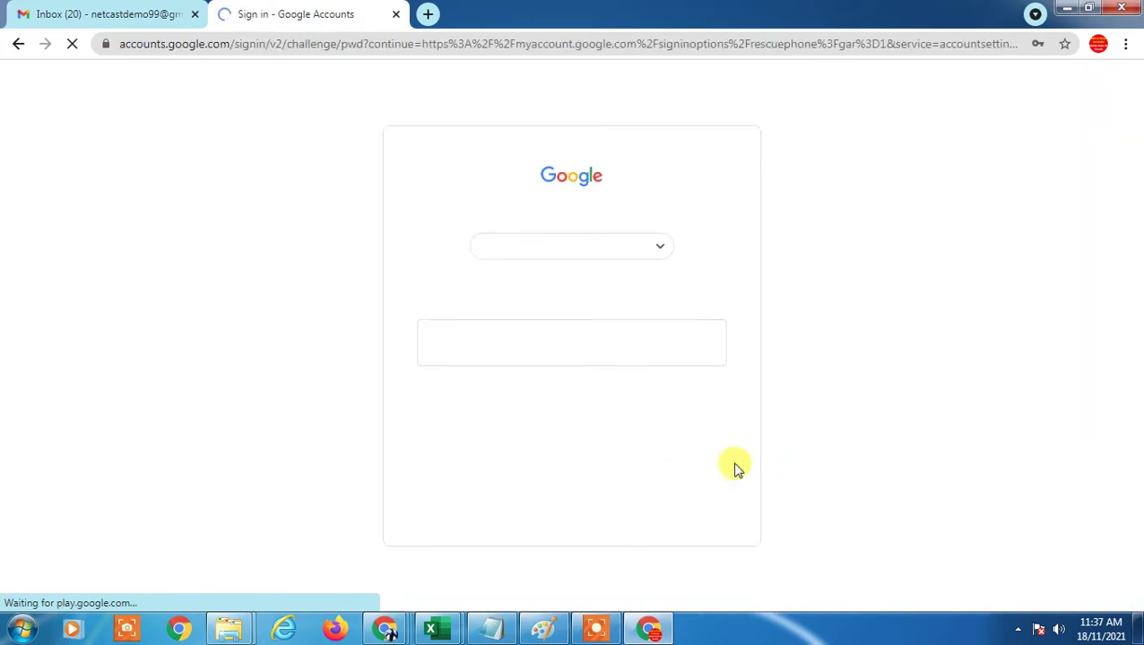
left_click(495, 347)
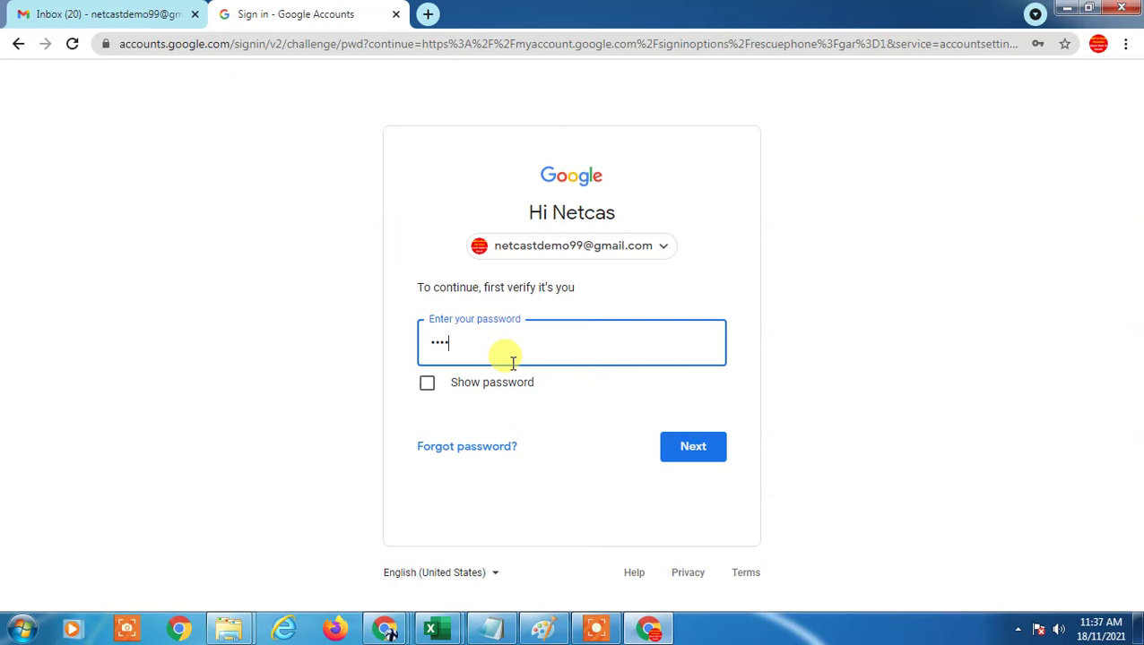
left_click(693, 456)
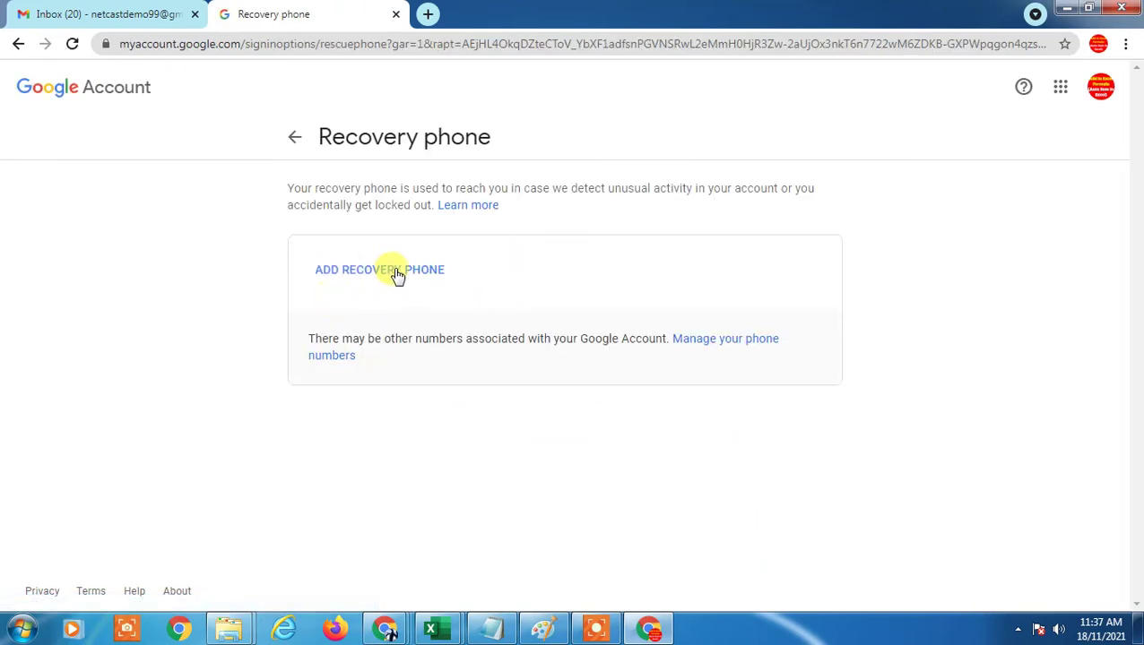
Step: Try adding a recovery phone by checking the country code list and entering a phone number, and cancel the dialog
left_click(372, 273)
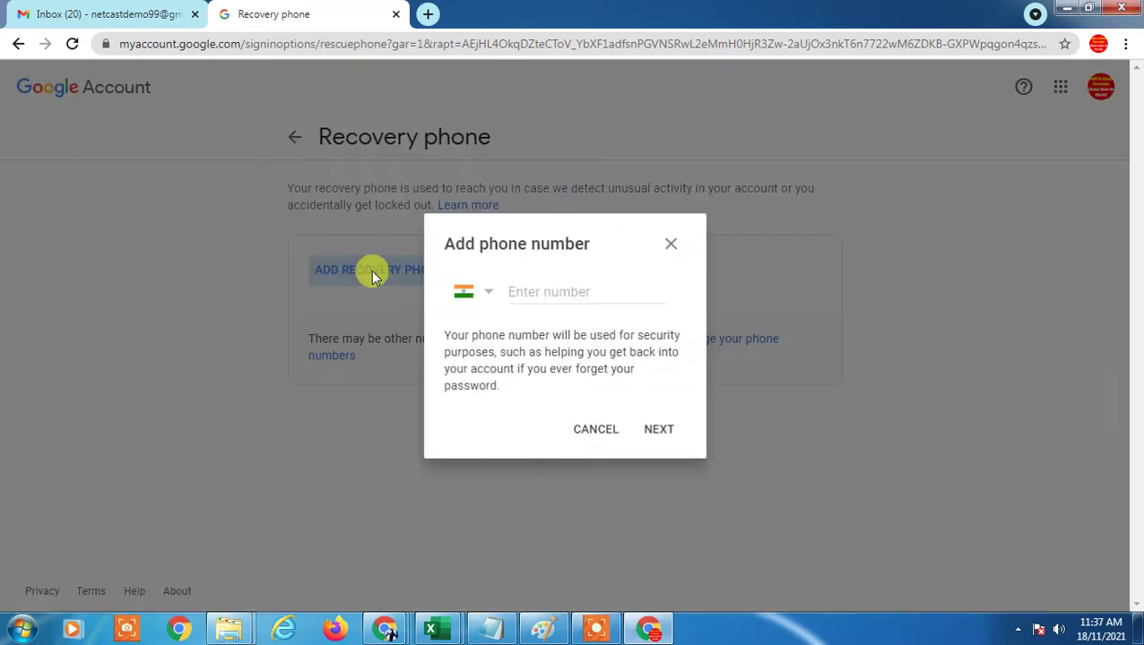
left_click(484, 295)
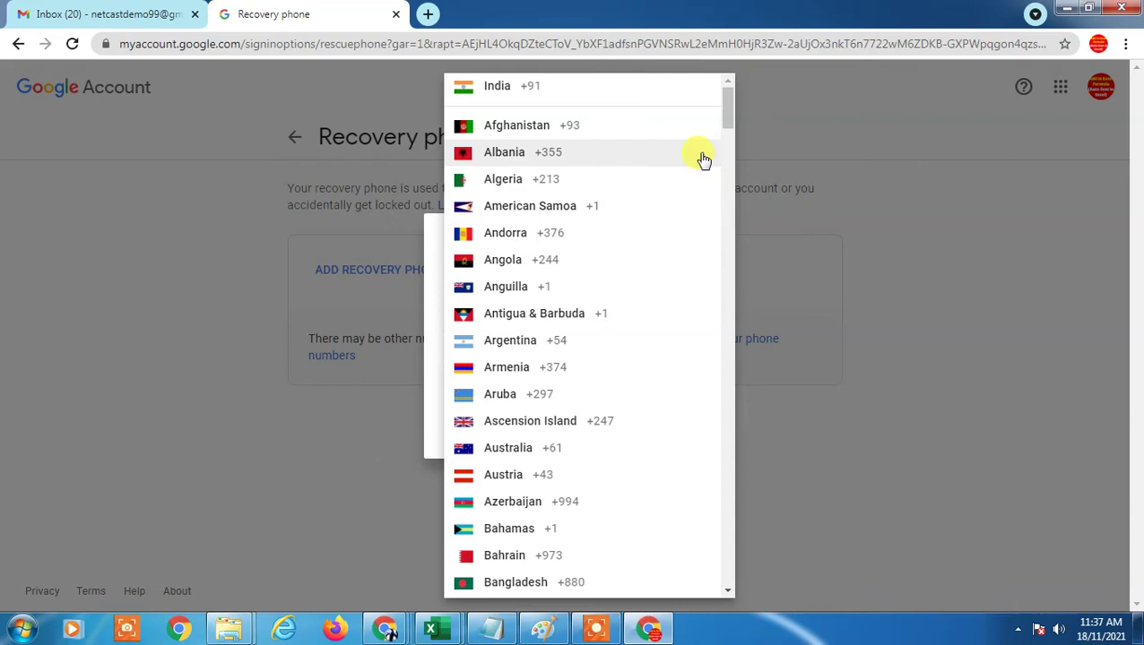
left_click(758, 426)
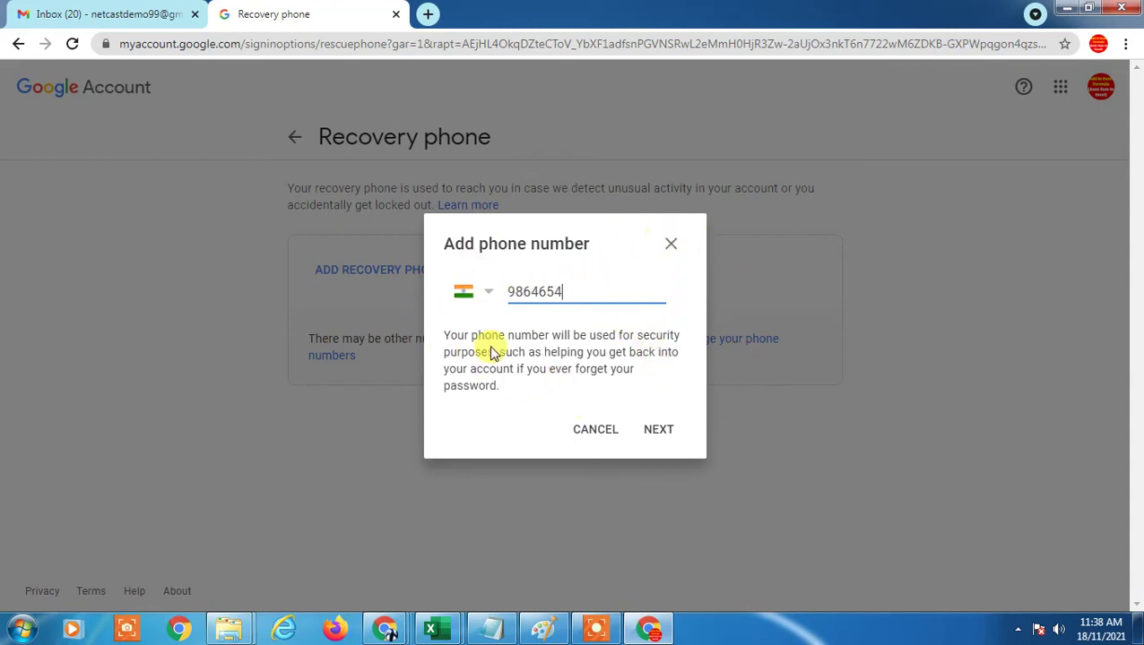
left_click(598, 432)
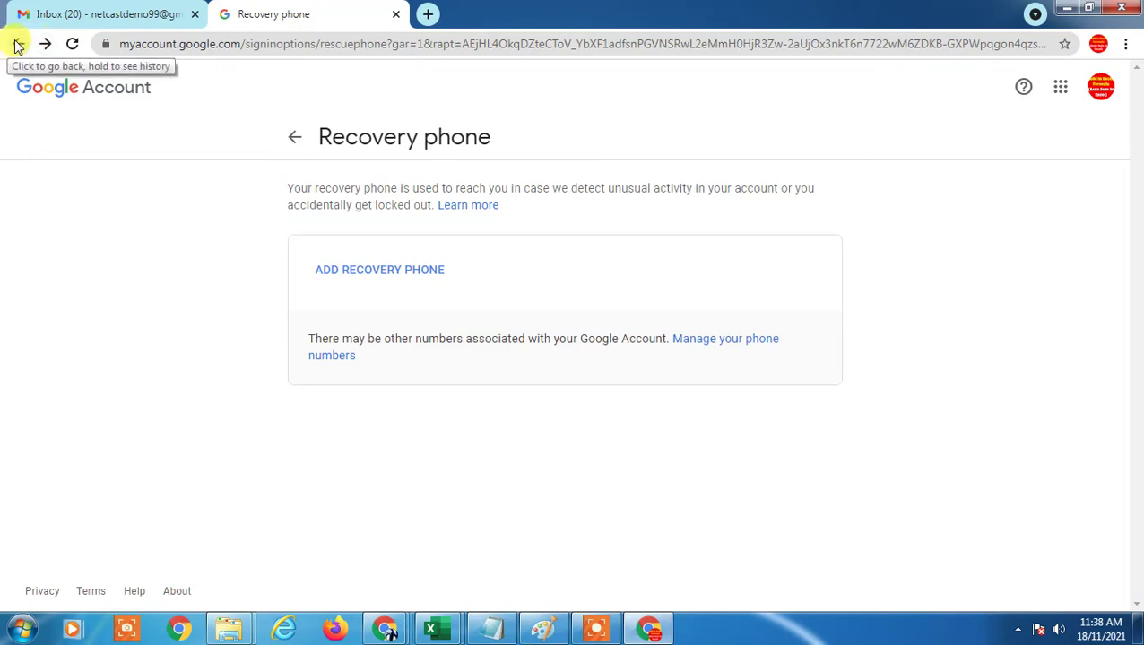
Step: Return to the Gmail inbox and reopen the Google Account management page
left_click(358, 249)
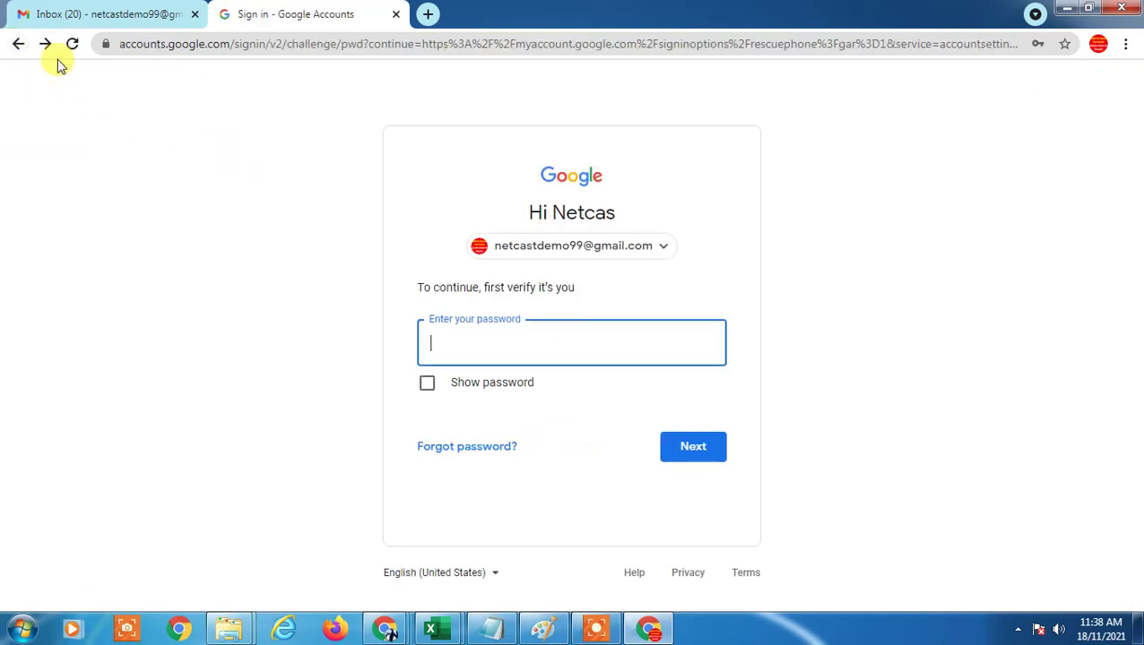
left_click(108, 13)
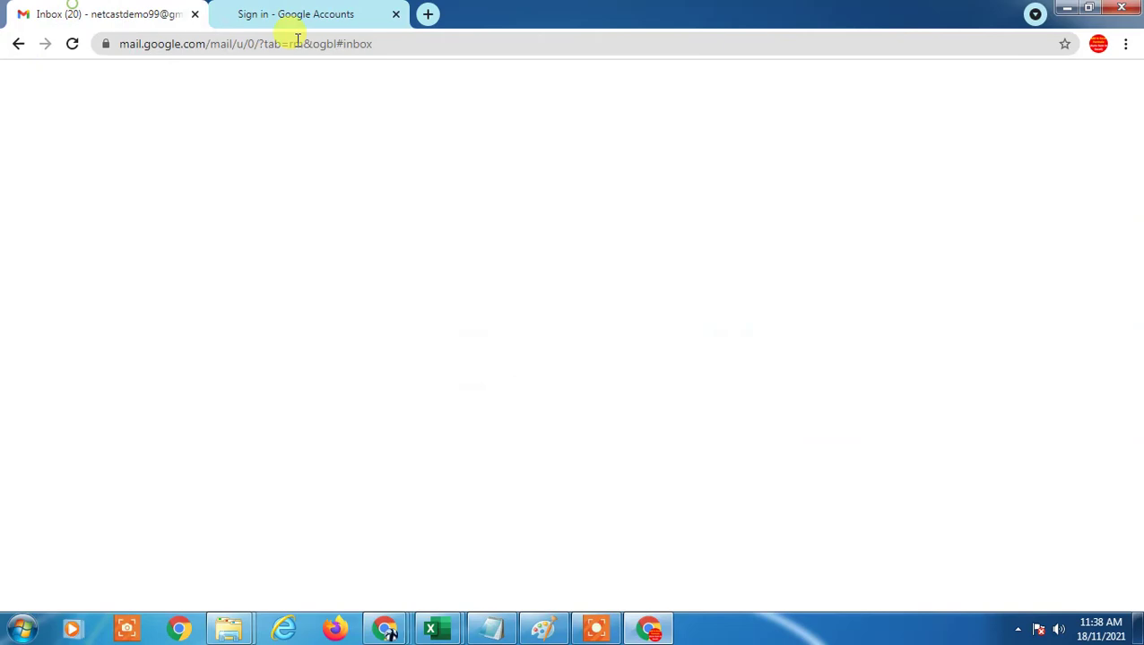
left_click(1115, 87)
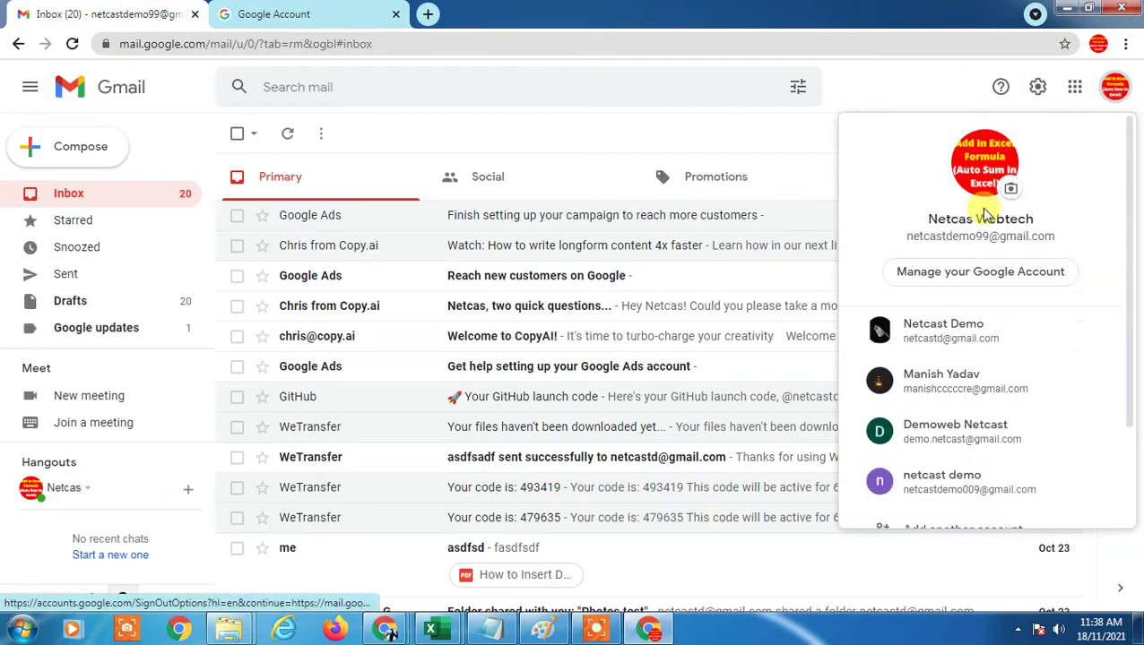
left_click(952, 272)
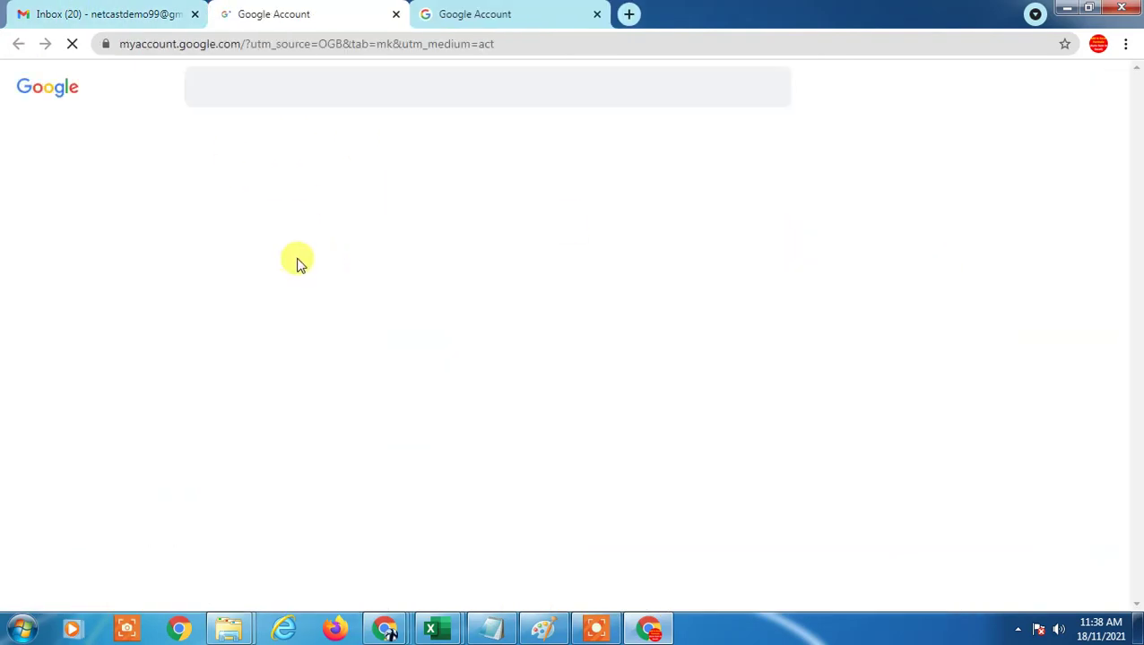
Step: Open the account's Personal info and examine the email and phone entries under Contact info
left_click(81, 196)
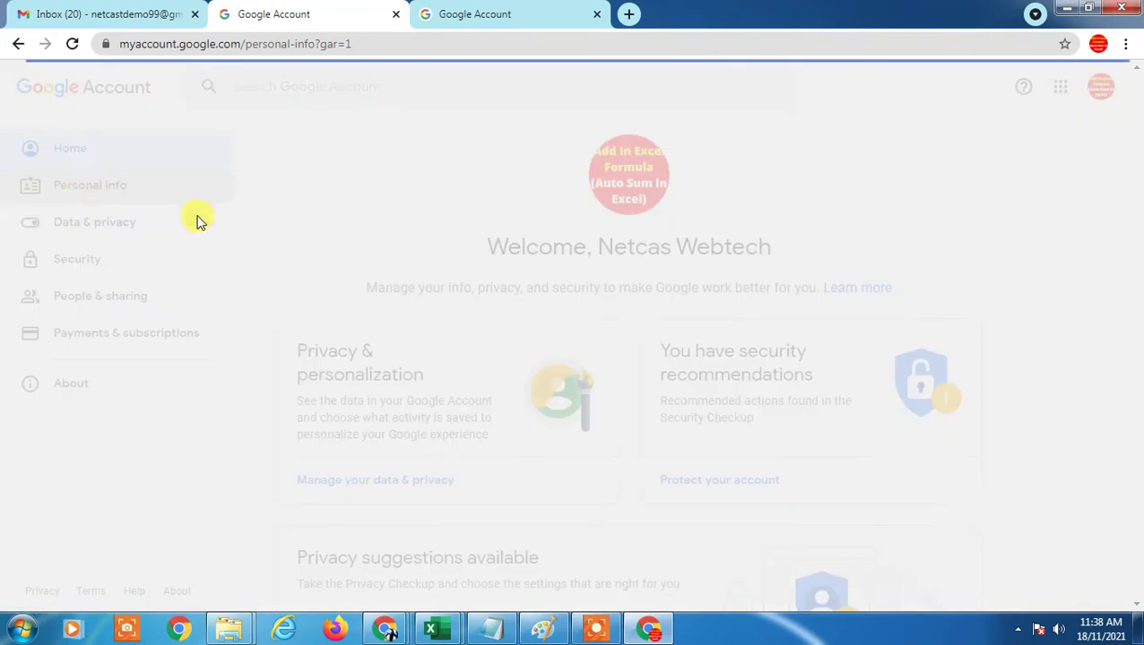
scroll(628, 366, "down", 3)
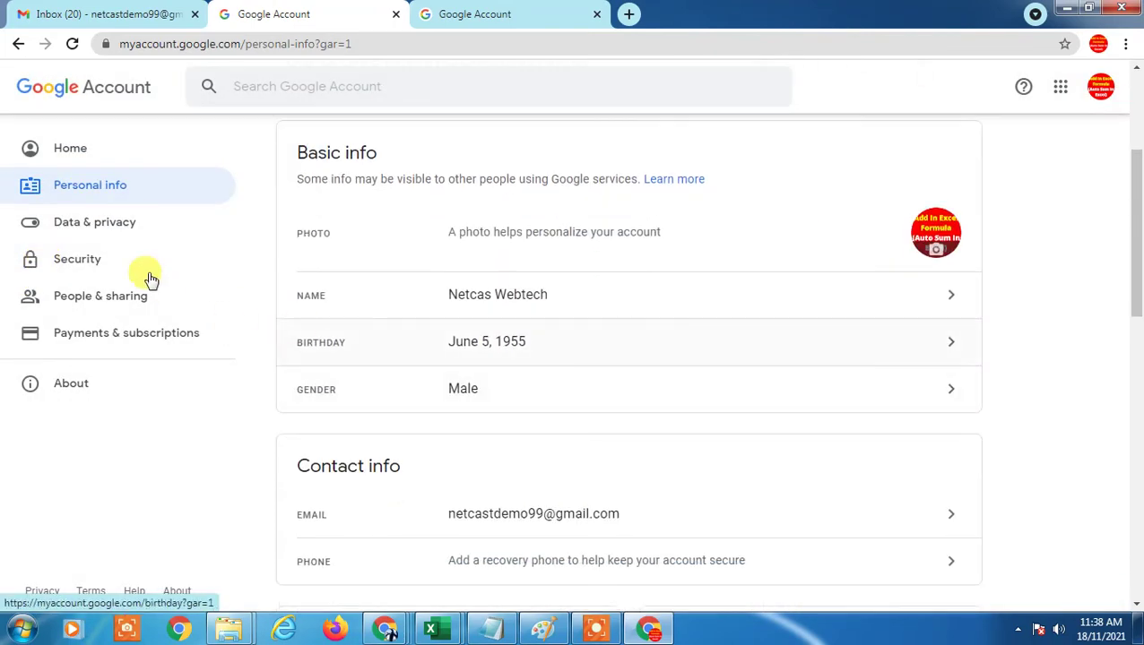
scroll(614, 340, "down", 3)
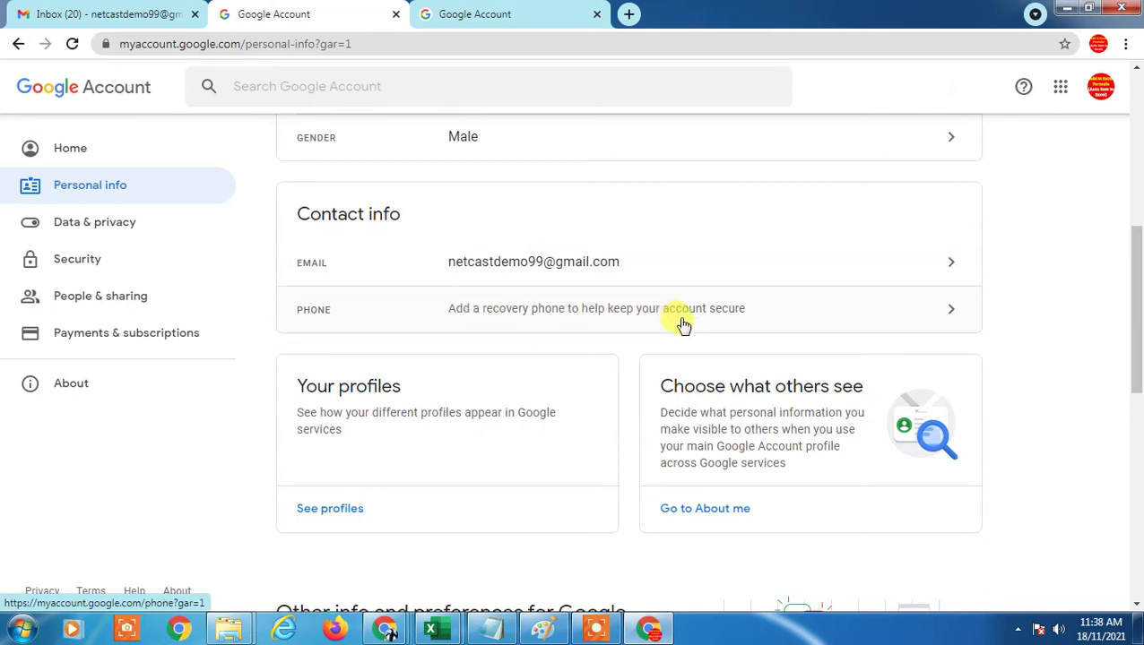
Step: Open the Security settings and review the recovery phone and recovery email options
left_click(93, 260)
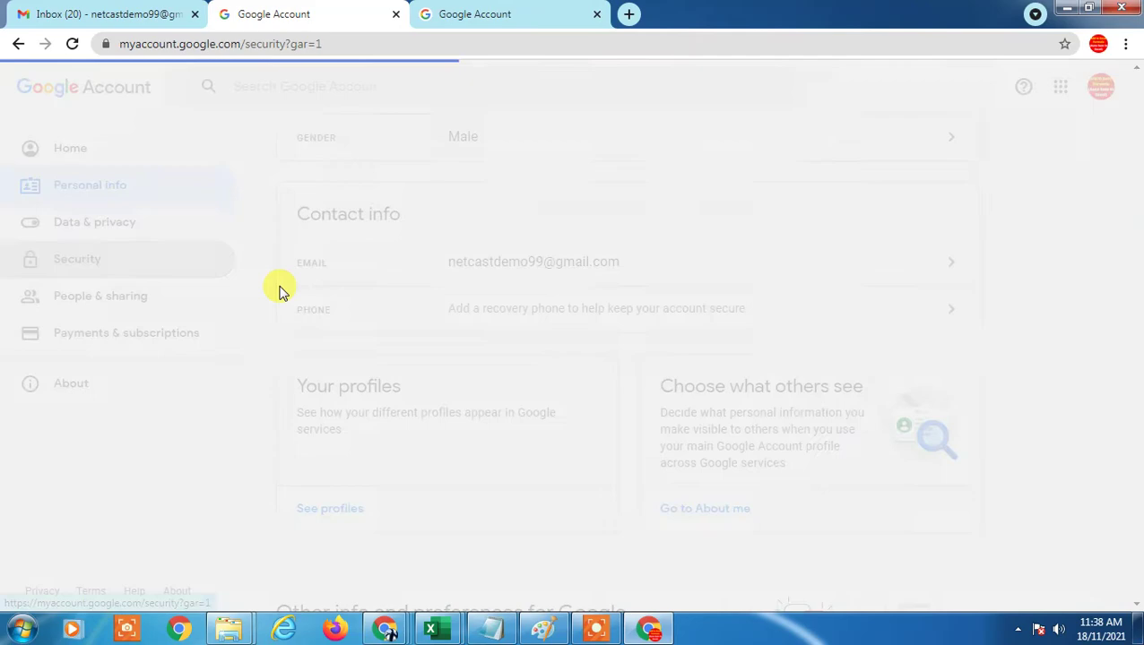
scroll(677, 383, "down", 7)
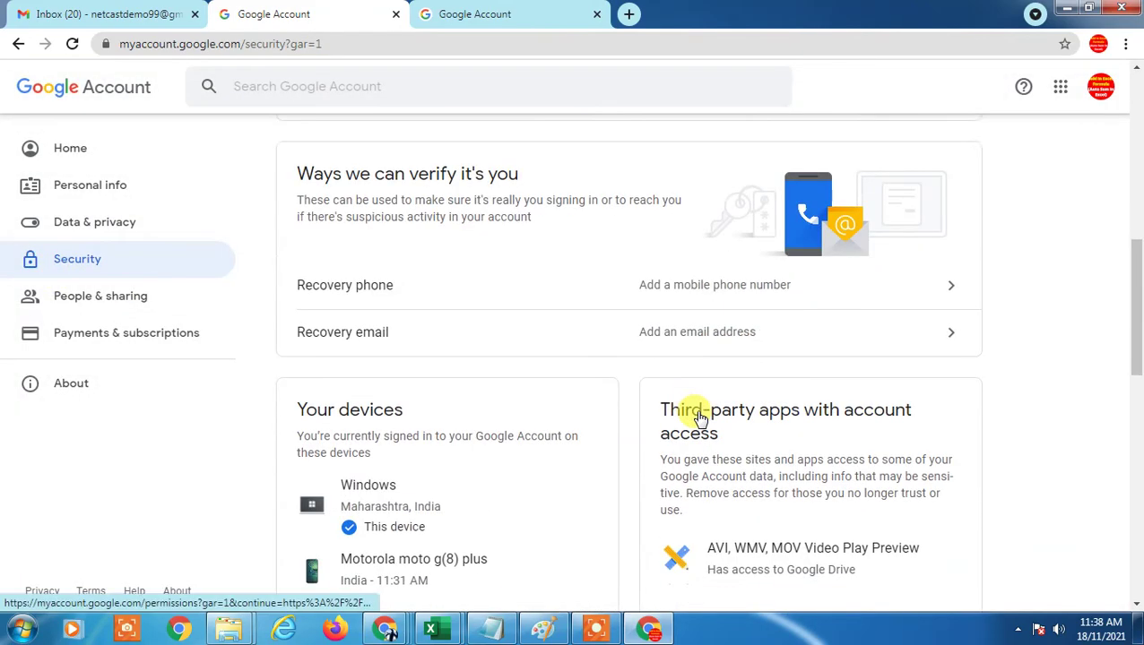
scroll(396, 408, "down", 2)
scroll(430, 442, "up", 4)
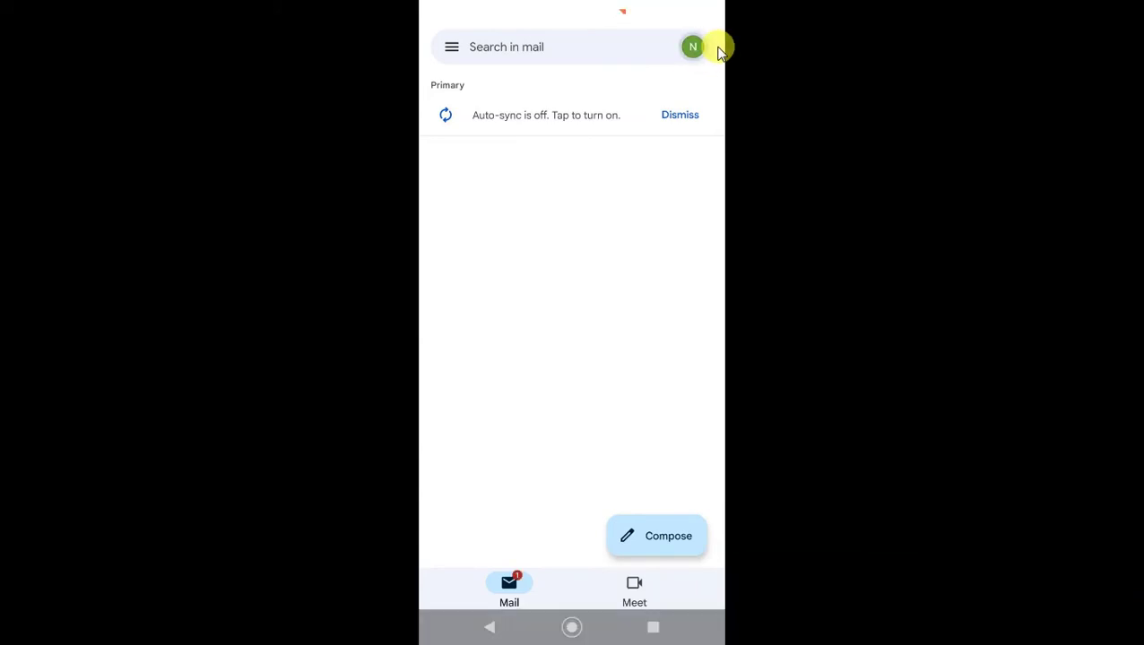
Step: In the Gmail mobile app, go to the Google Account's Security section and examine the recovery phone and email options
left_click(716, 48)
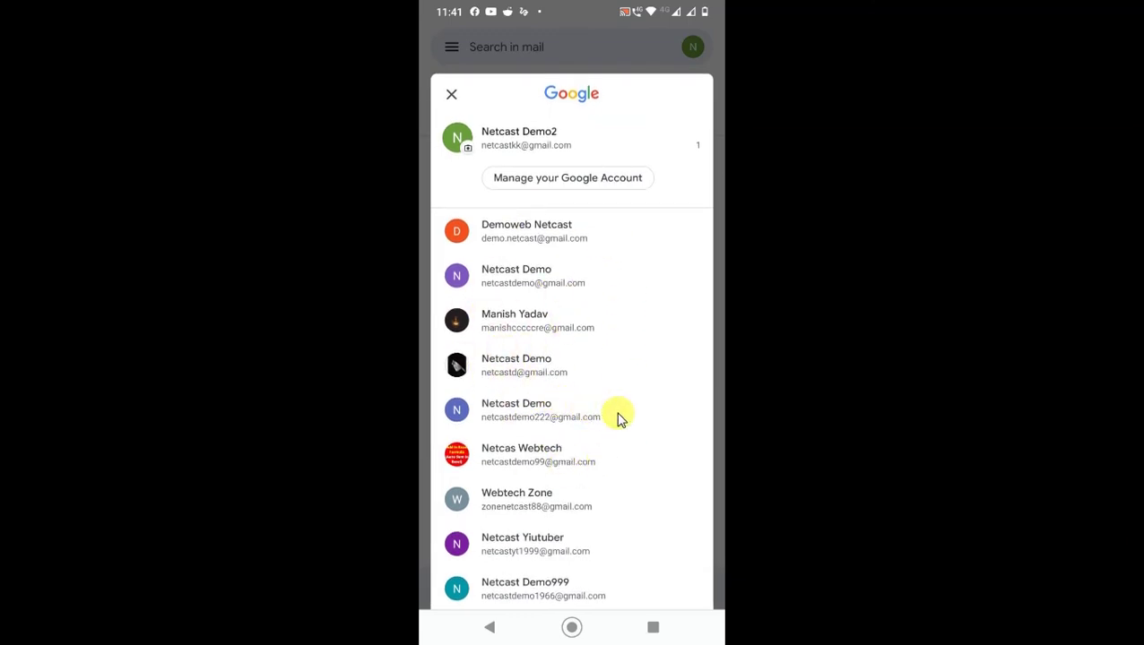
left_click(562, 178)
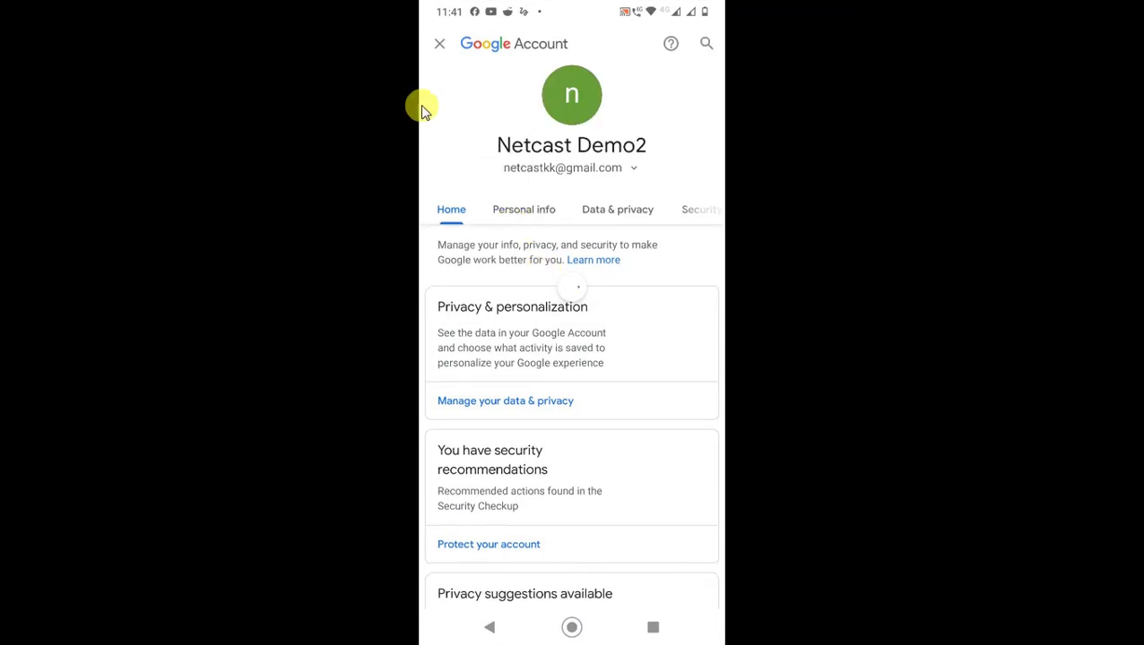
scroll(633, 222, "right", 3)
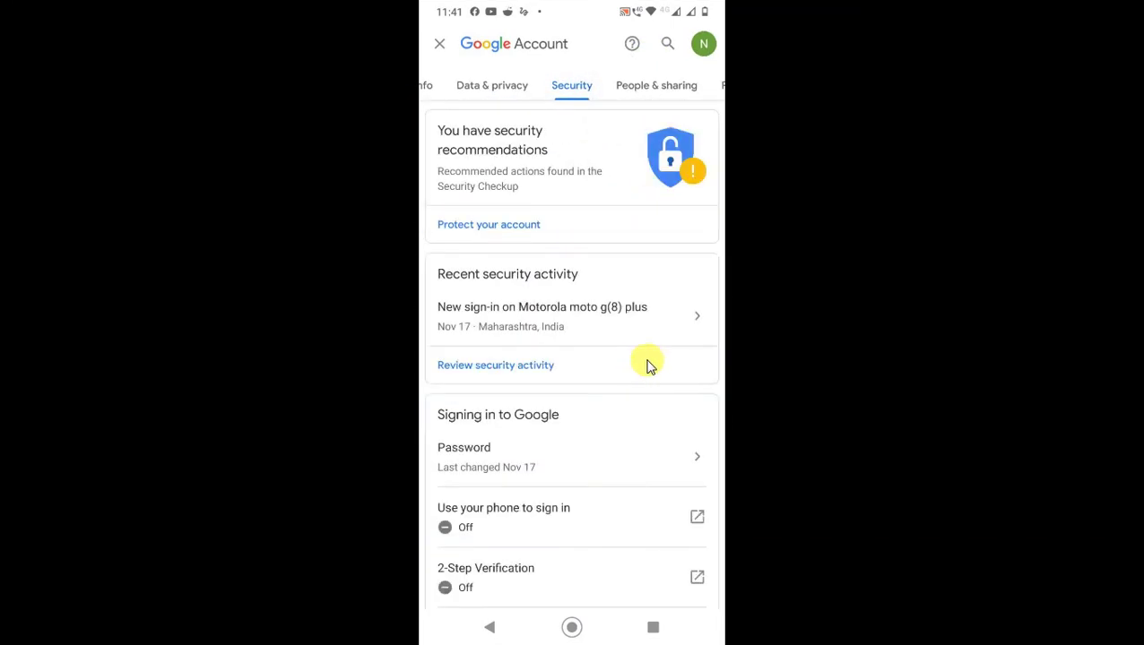
scroll(641, 442, "down", 5)
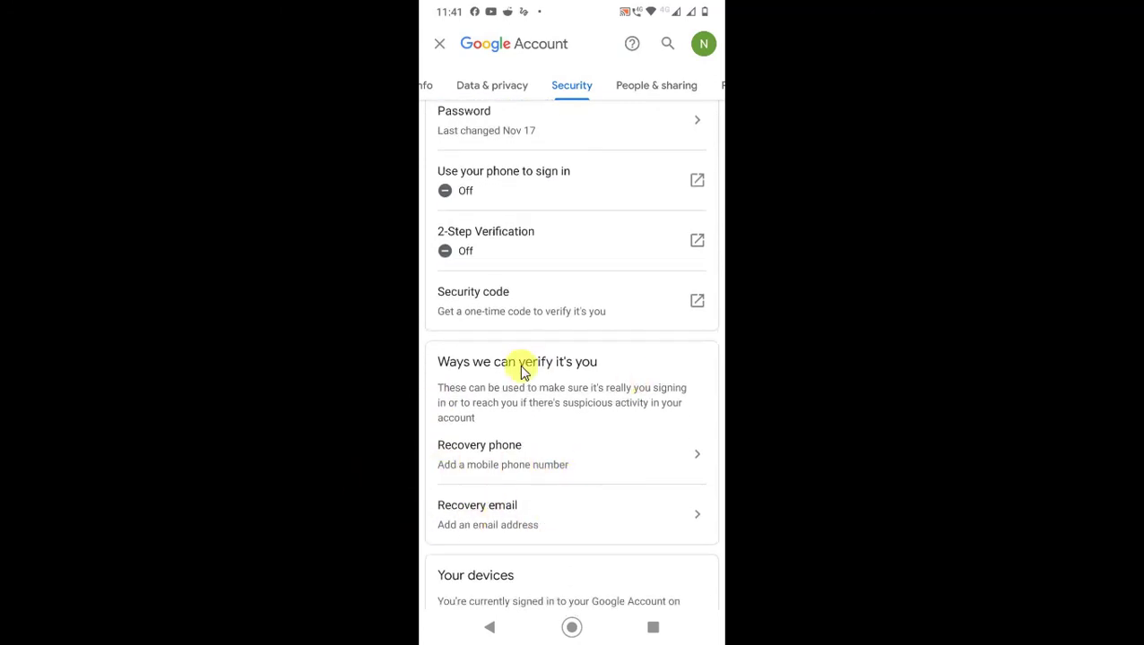
middle_click(551, 364)
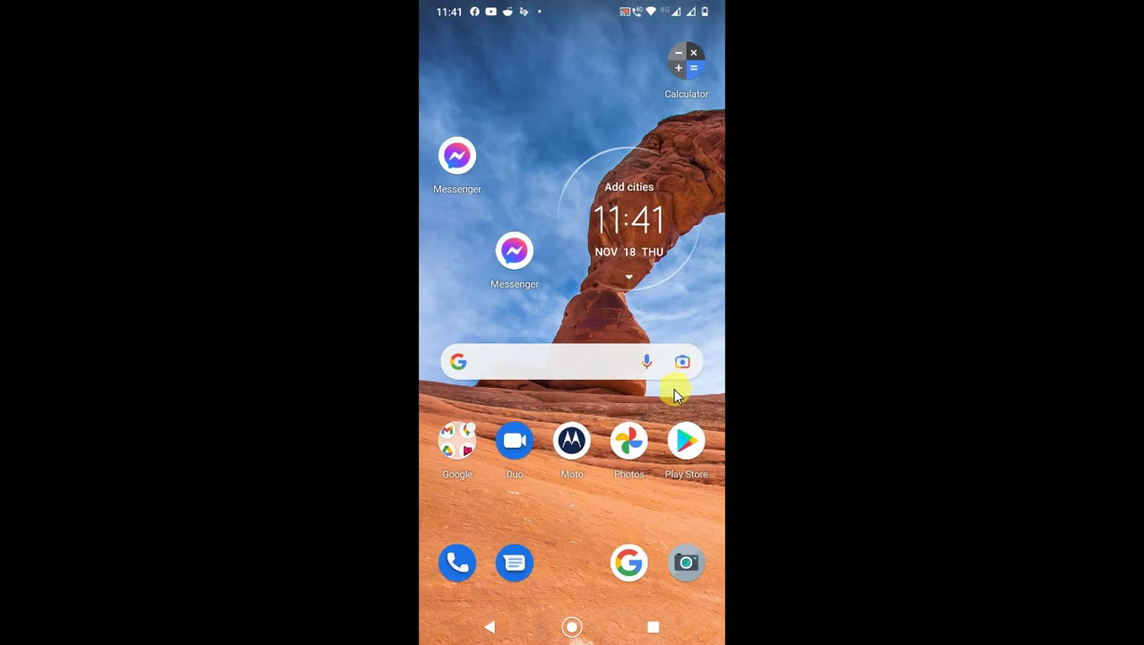